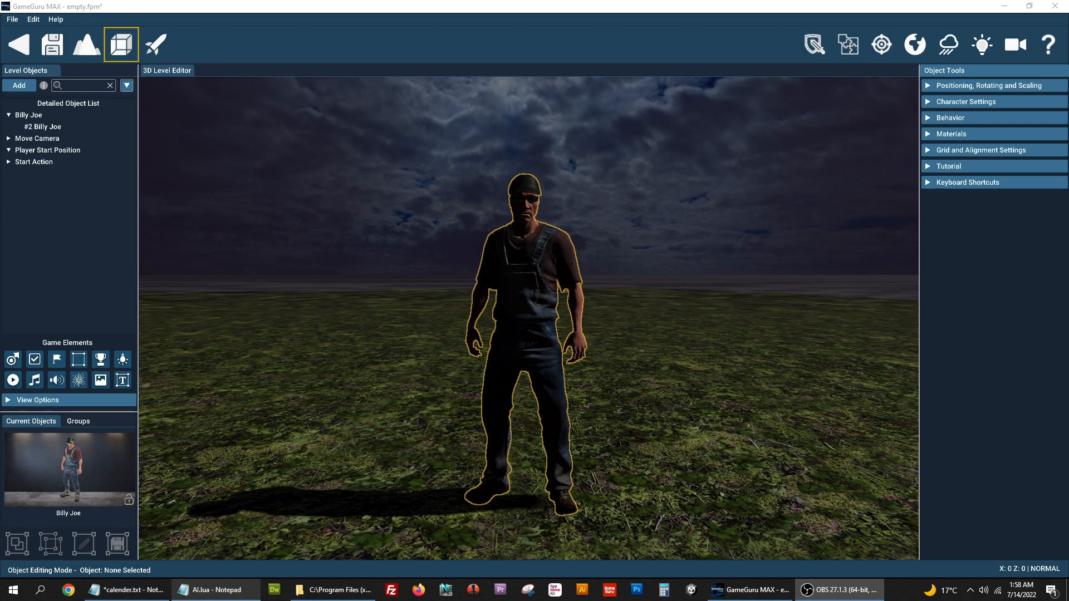
- Expand Billy Joe's Behavior section, scroll through the AI fields and select the Id value
{"action": "left_click", "coordinate": [931, 120]}
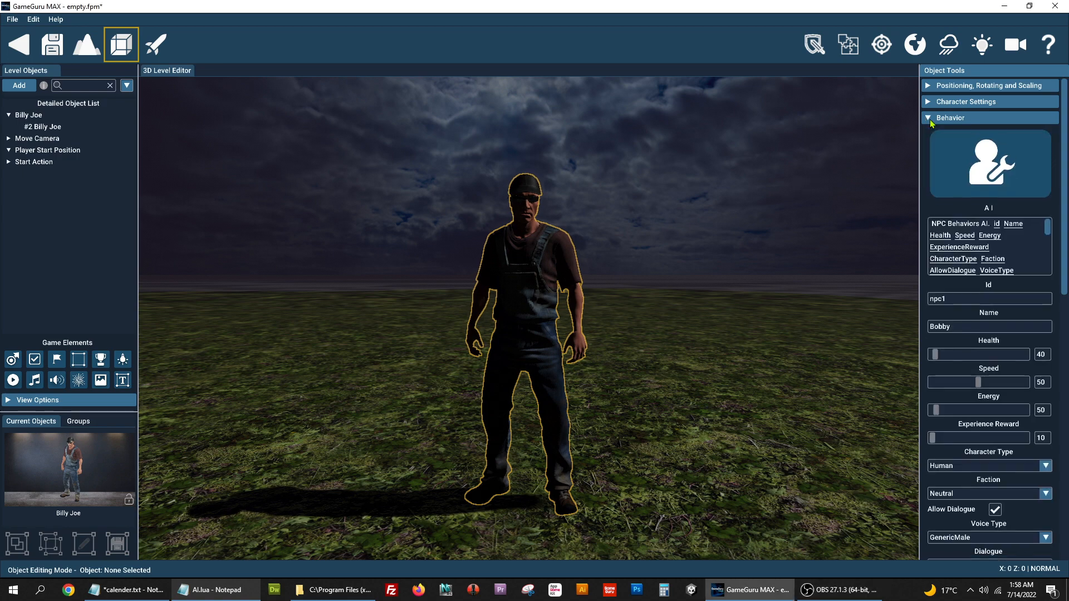
{"action": "scroll", "coordinate": [1052, 334], "scroll_direction": "down", "scroll_amount": 3}
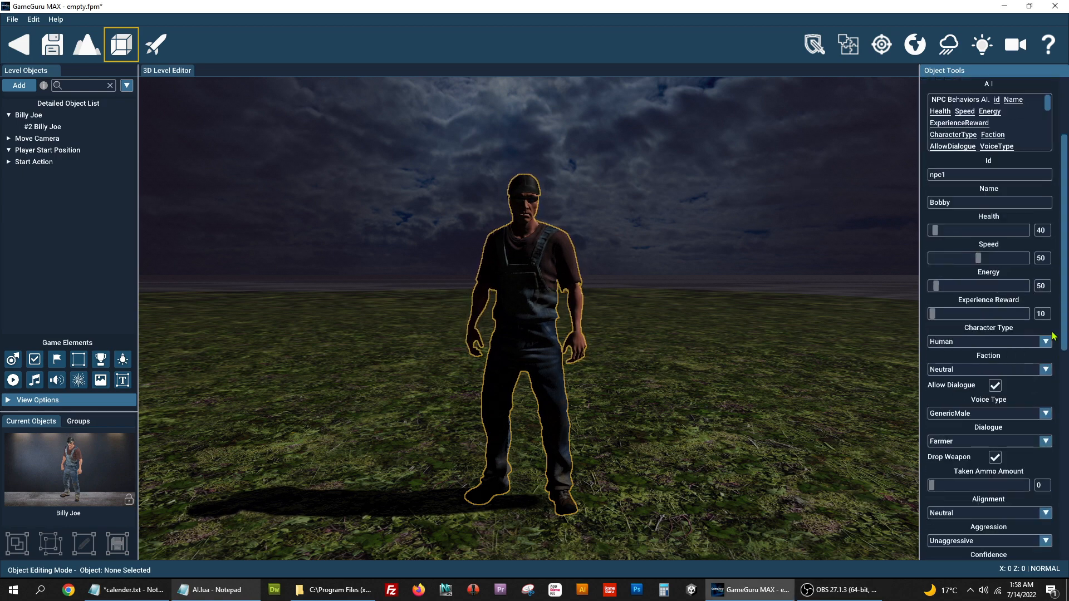
{"action": "scroll", "coordinate": [1053, 336], "scroll_direction": "down", "scroll_amount": 1}
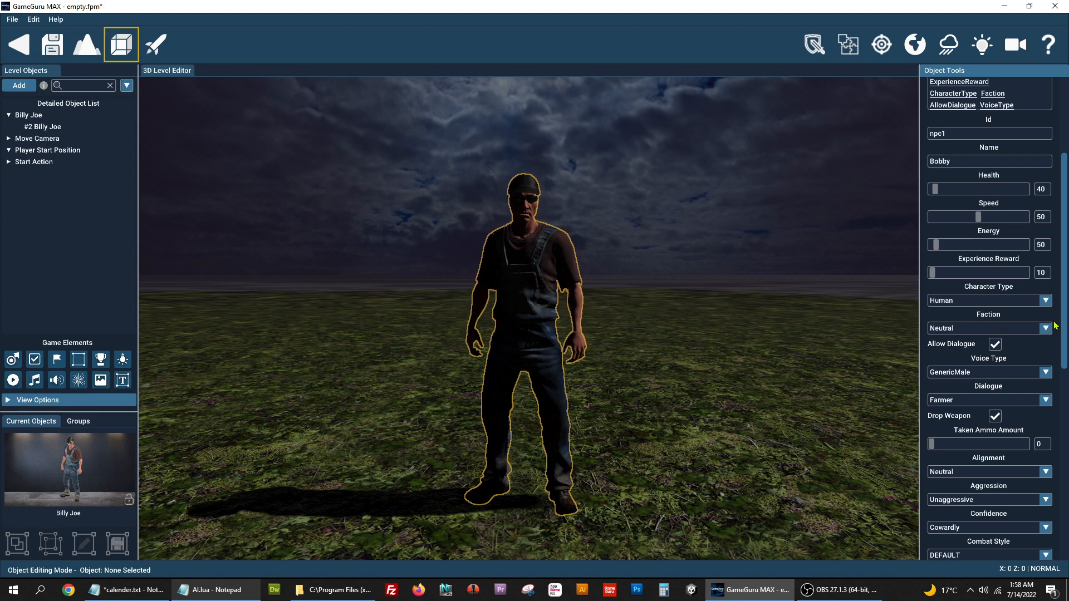
{"action": "left_click", "coordinate": [967, 131]}
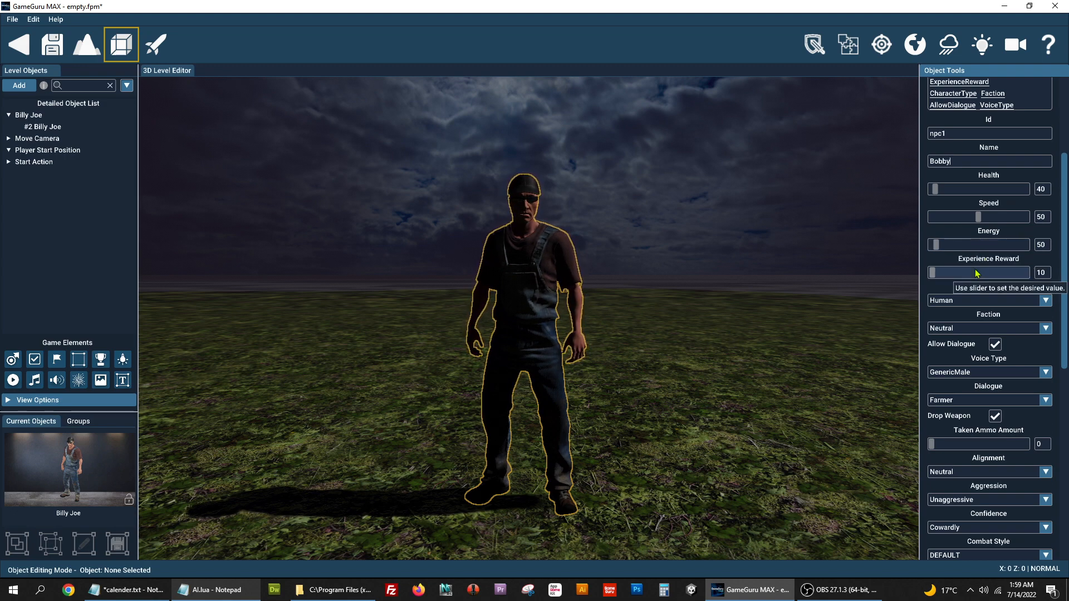
- Set the Experience Reward slider to 394 and list the Character Type options
{"action": "mouse_move", "coordinate": [935, 272]}
{"action": "left_mouse_down"}
{"action": "mouse_move", "coordinate": [1021, 275]}
{"action": "mouse_move", "coordinate": [928, 270]}
{"action": "left_mouse_up"}
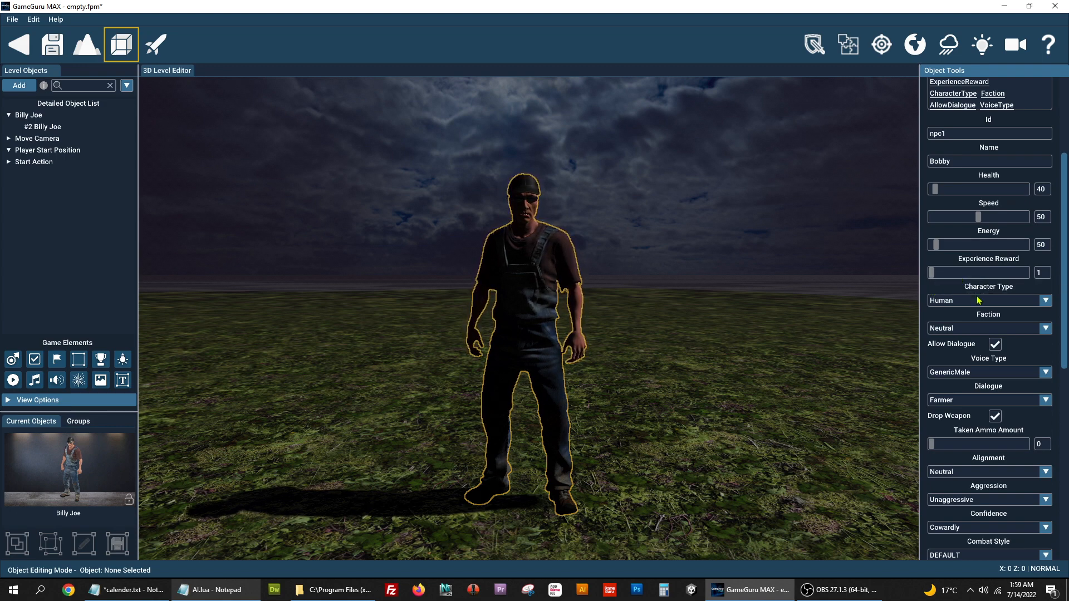
{"action": "left_click_drag", "start_coordinate": [932, 273], "coordinate": [969, 276]}
{"action": "scroll", "coordinate": [1041, 311], "scroll_direction": "down", "scroll_amount": 3}
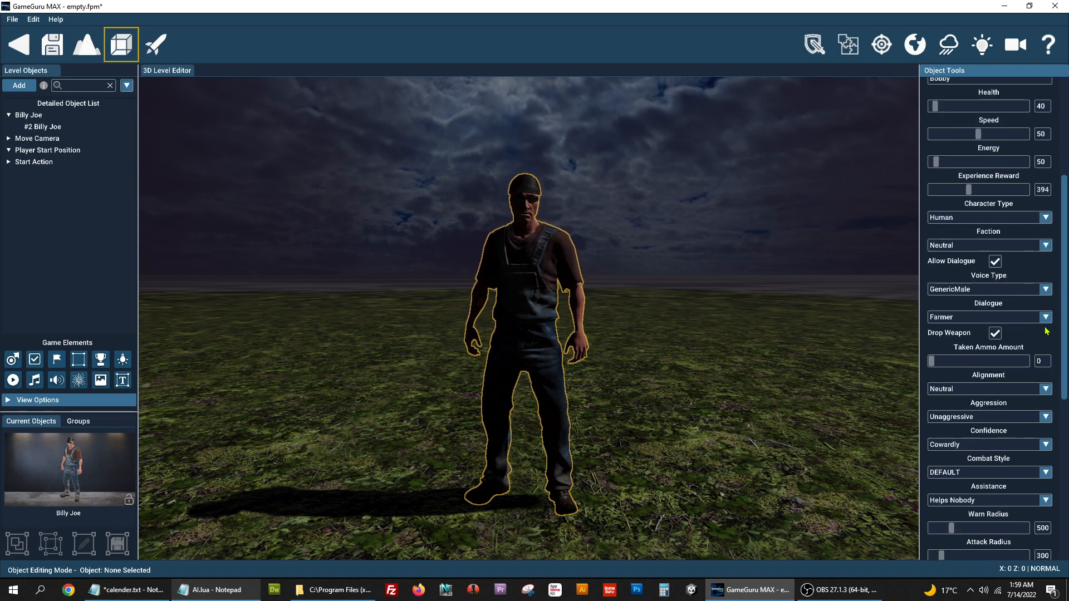
{"action": "left_click", "coordinate": [1046, 221]}
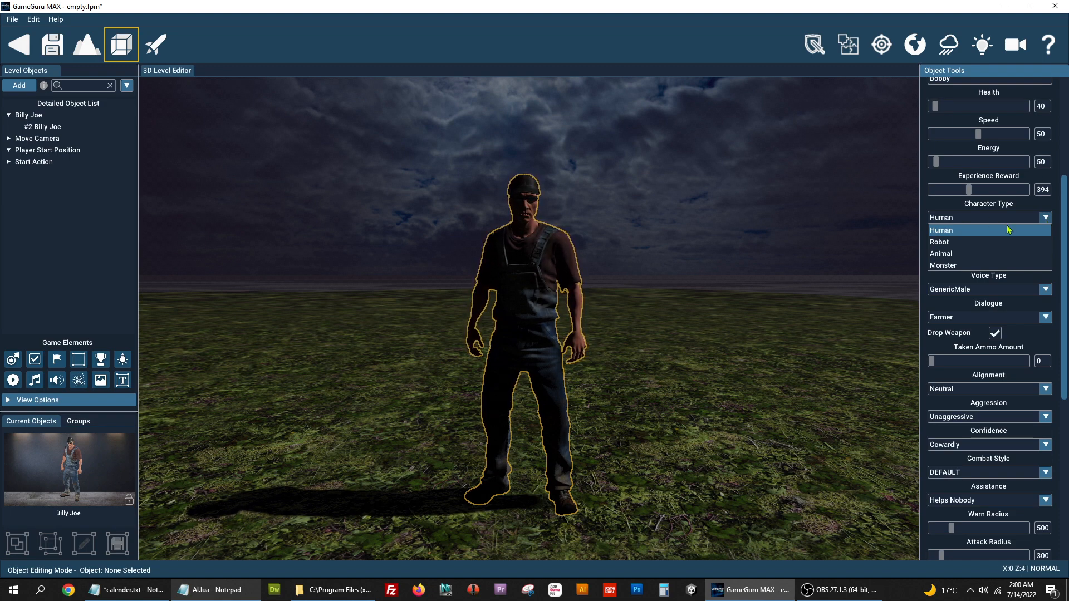
{"action": "left_click", "coordinate": [995, 242]}
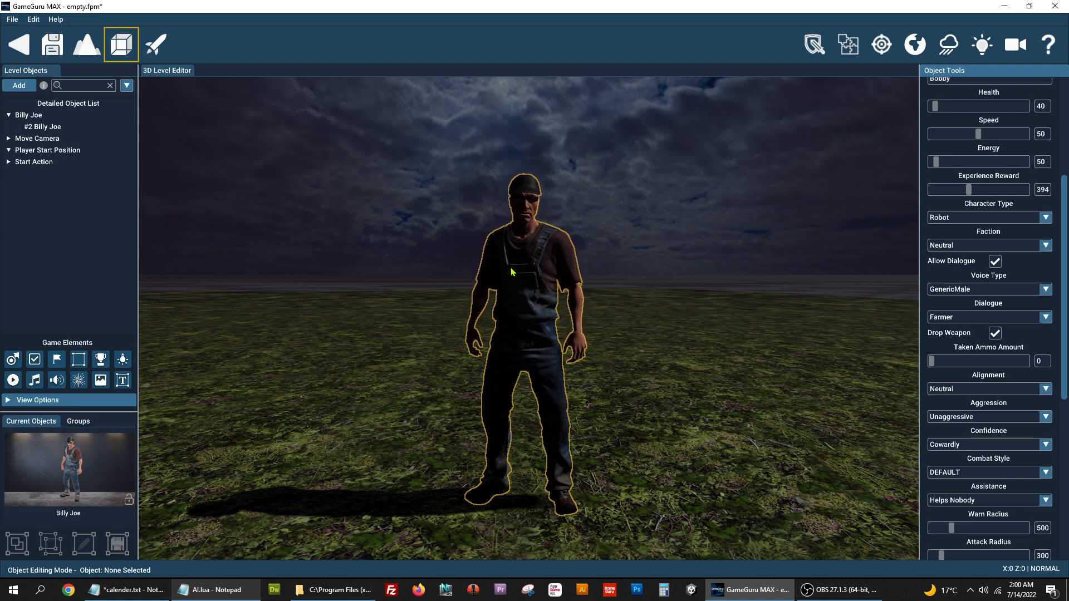
{"action": "left_click", "coordinate": [952, 222]}
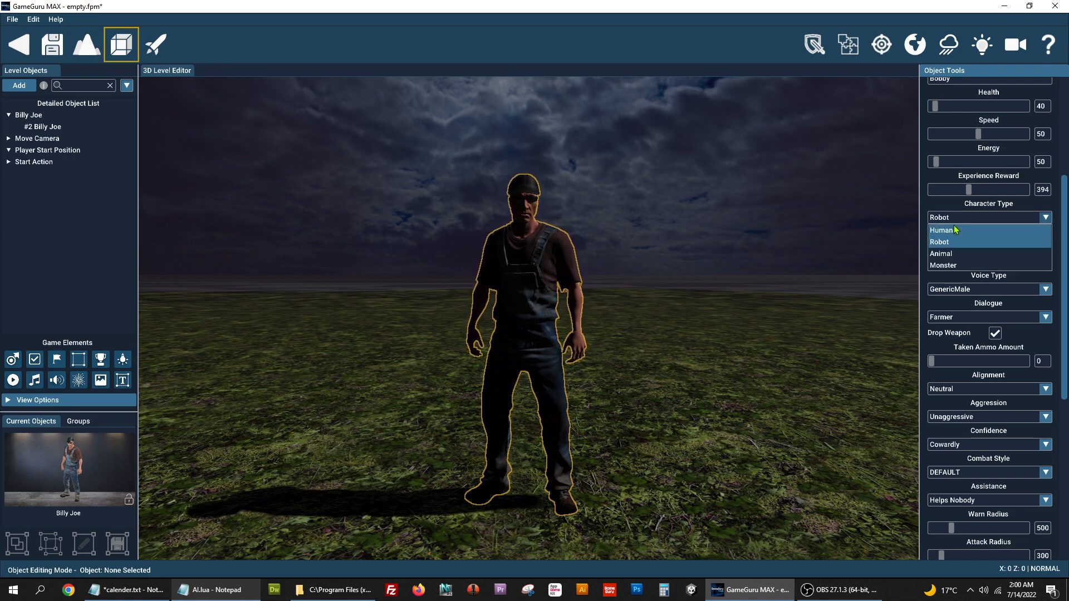
{"action": "left_click", "coordinate": [952, 230]}
{"action": "left_click", "coordinate": [965, 222]}
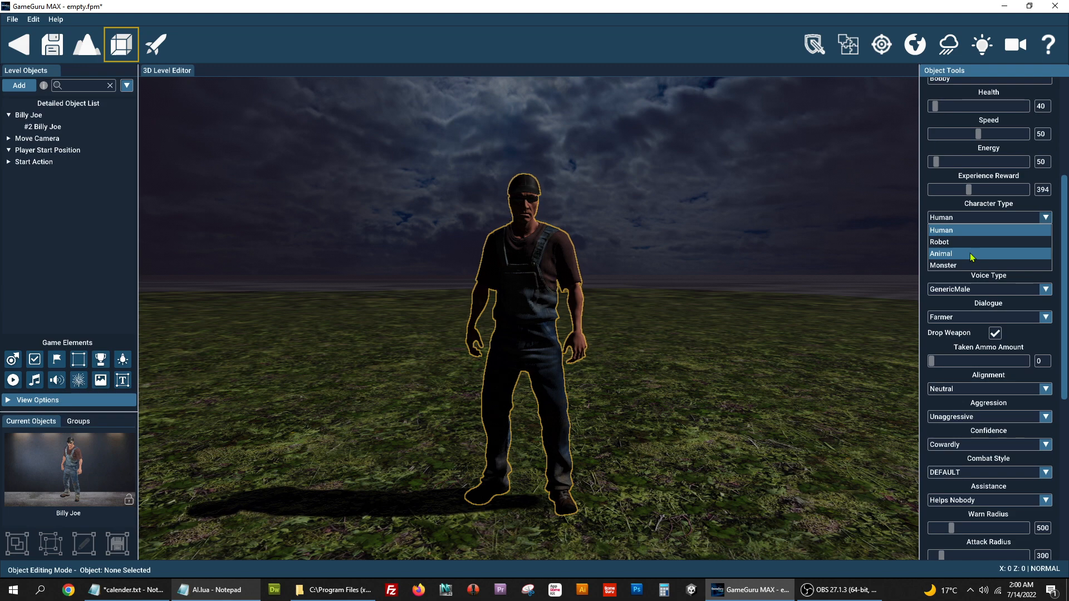
{"action": "left_click", "coordinate": [977, 230]}
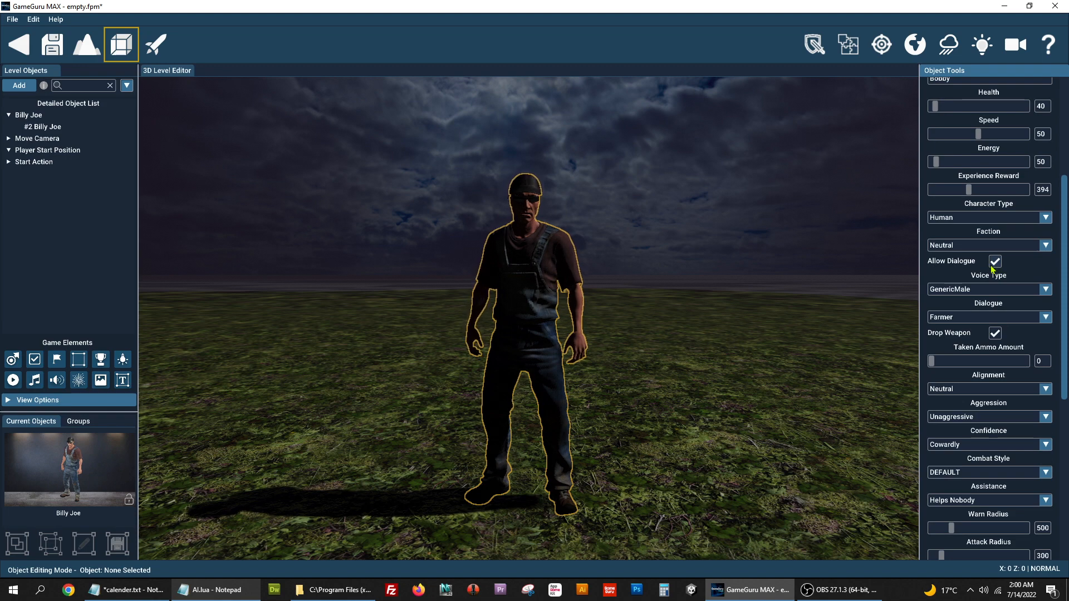
- Change Billy Joe's Voice Type from GenericMale to GenericFemale
{"action": "left_click", "coordinate": [1040, 298]}
{"action": "left_click", "coordinate": [1039, 298]}
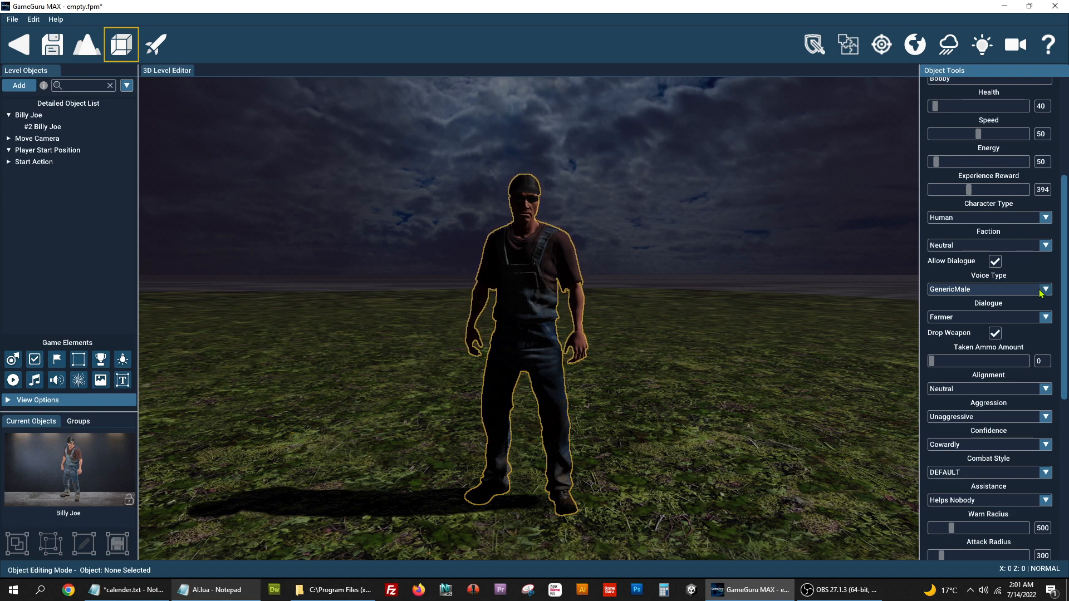
{"action": "left_click", "coordinate": [1040, 294]}
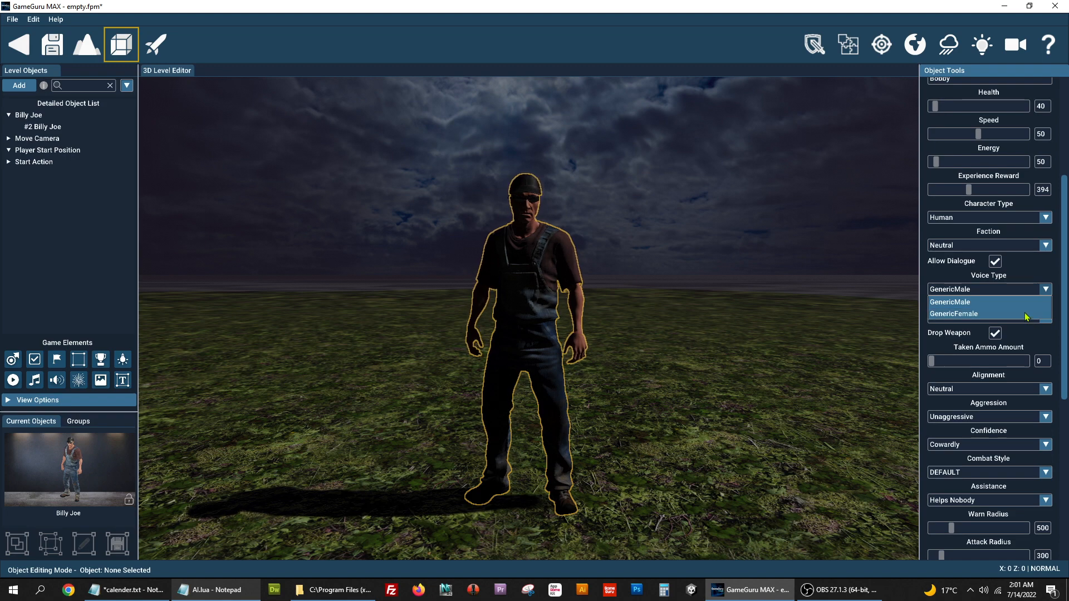
{"action": "left_click", "coordinate": [1027, 313]}
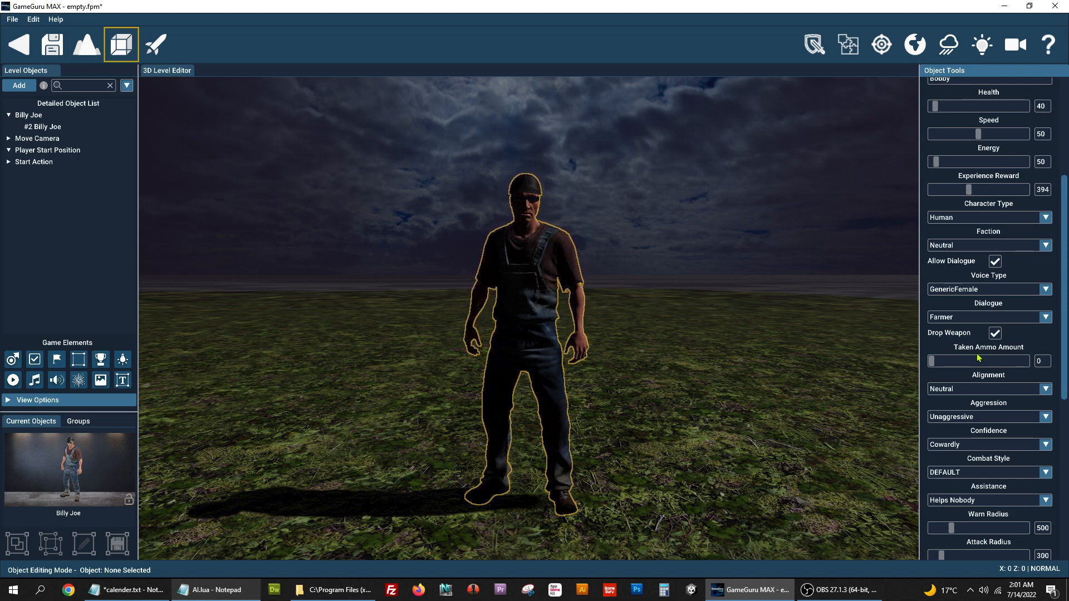
- Change Billy Joe's Alignment from Neutral to Evil, then view the aggression levels
{"action": "scroll", "coordinate": [957, 384], "scroll_direction": "down", "scroll_amount": 1}
{"action": "scroll", "coordinate": [957, 384], "scroll_direction": "down", "scroll_amount": 1}
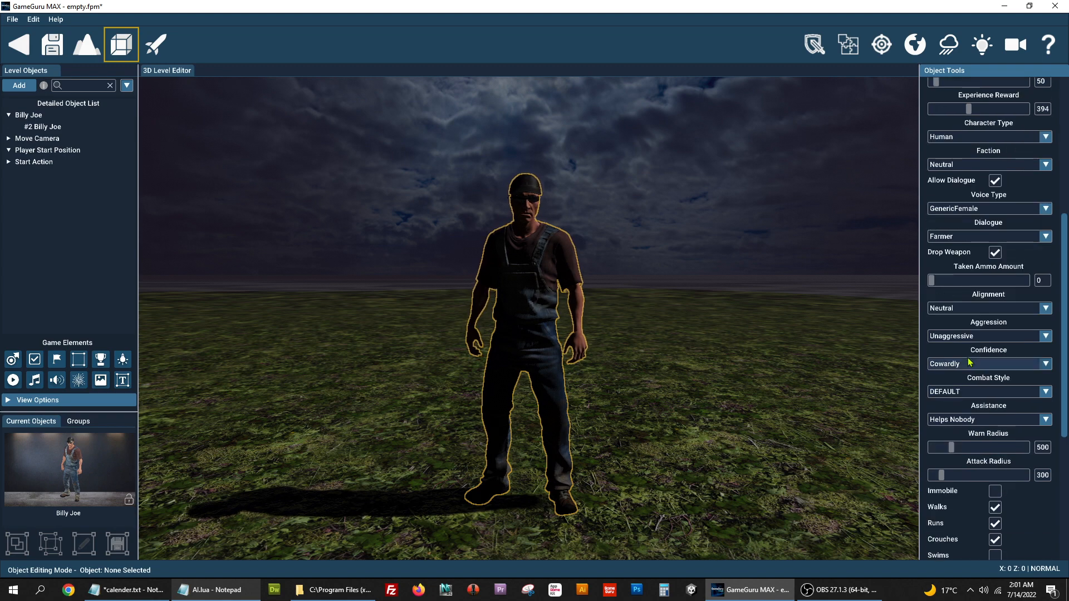
{"action": "left_click", "coordinate": [1048, 310]}
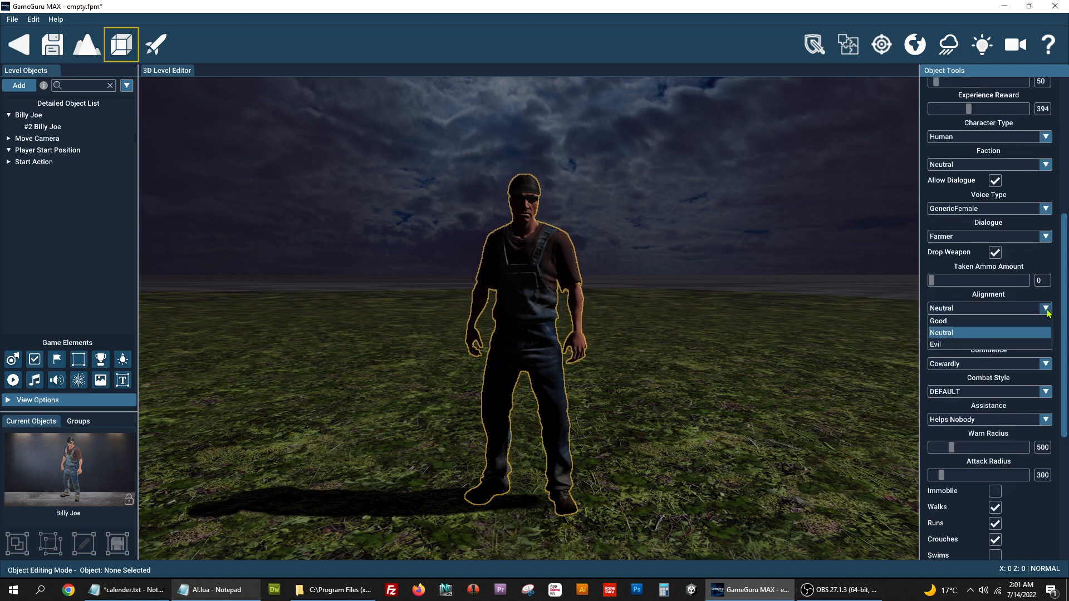
{"action": "left_click", "coordinate": [1048, 310]}
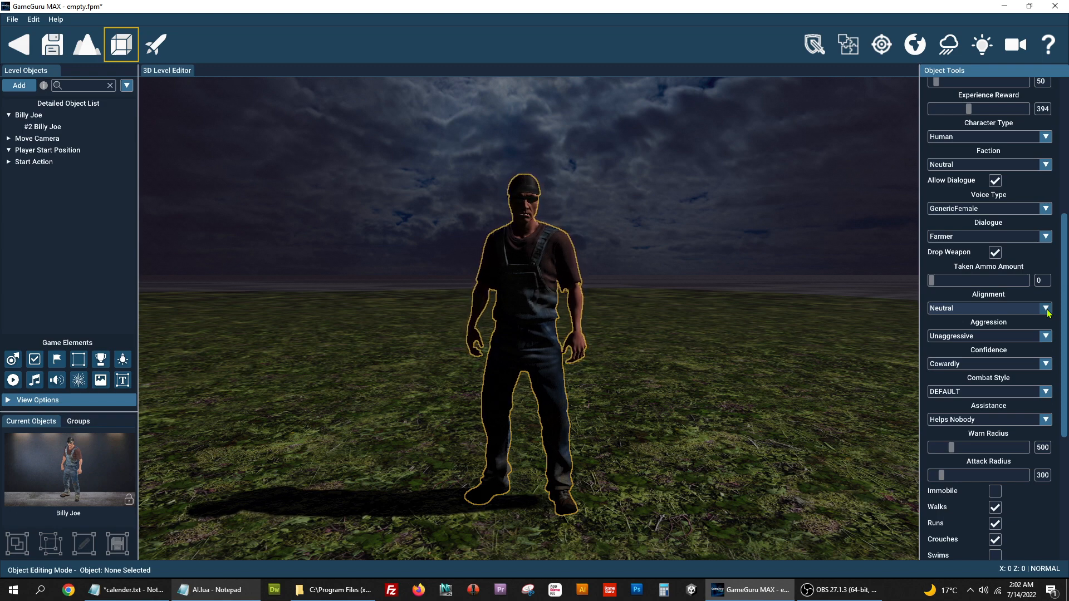
{"action": "left_click", "coordinate": [1014, 310]}
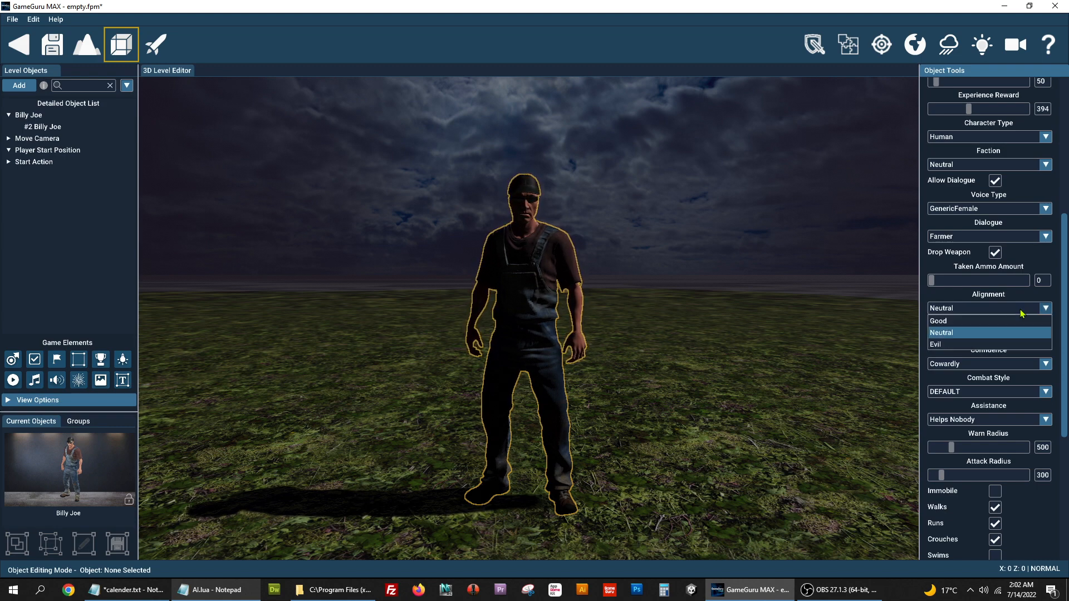
{"action": "left_click", "coordinate": [980, 345]}
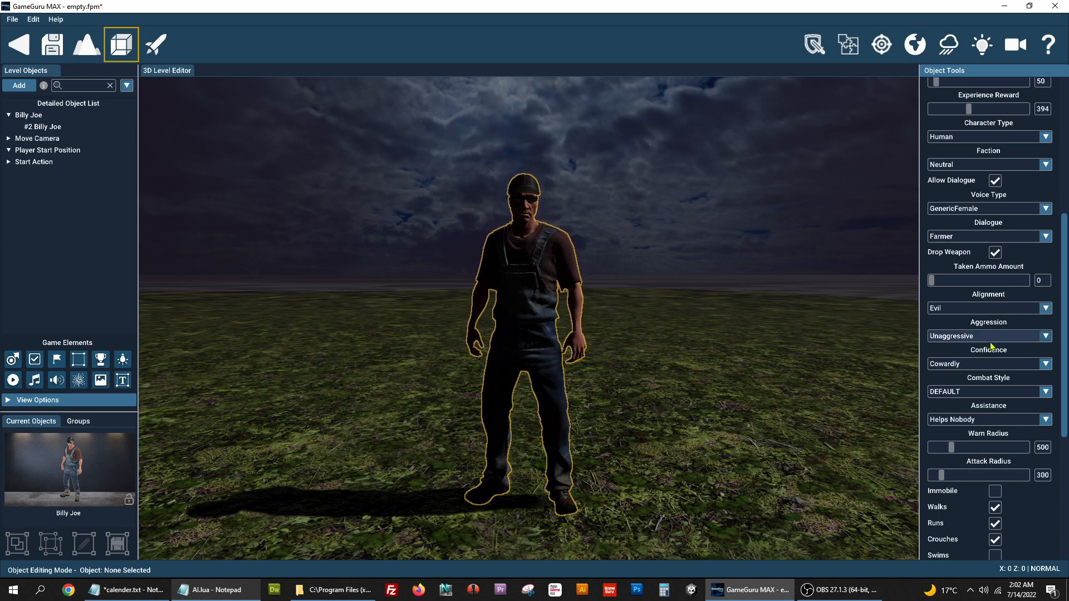
{"action": "left_click", "coordinate": [990, 340]}
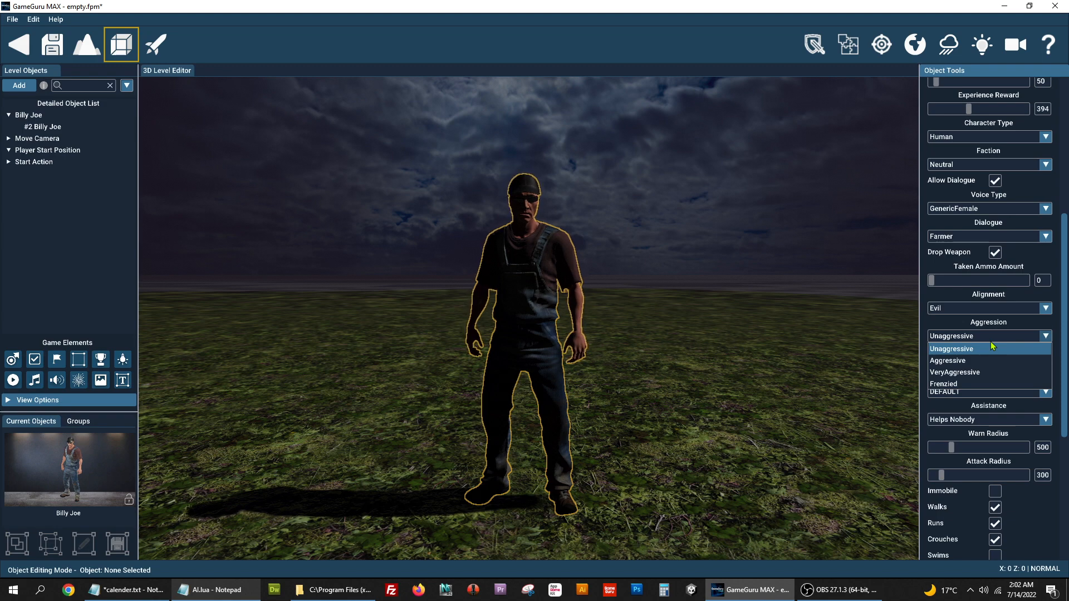
- Leave Aggression at Unaggressive and list the Confidence levels
{"action": "left_click", "coordinate": [984, 349]}
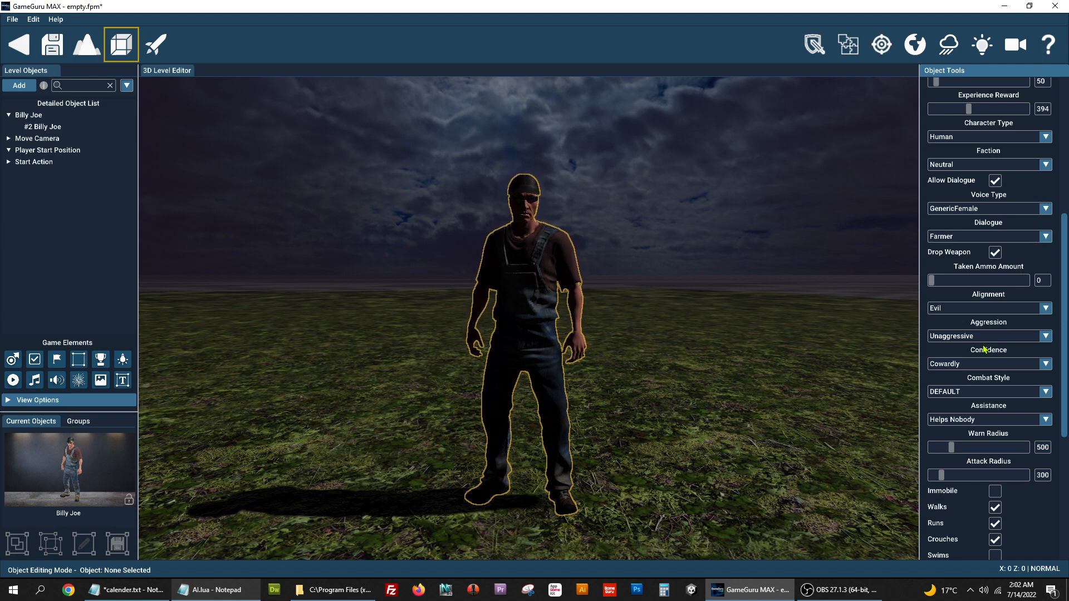
{"action": "left_click", "coordinate": [984, 340]}
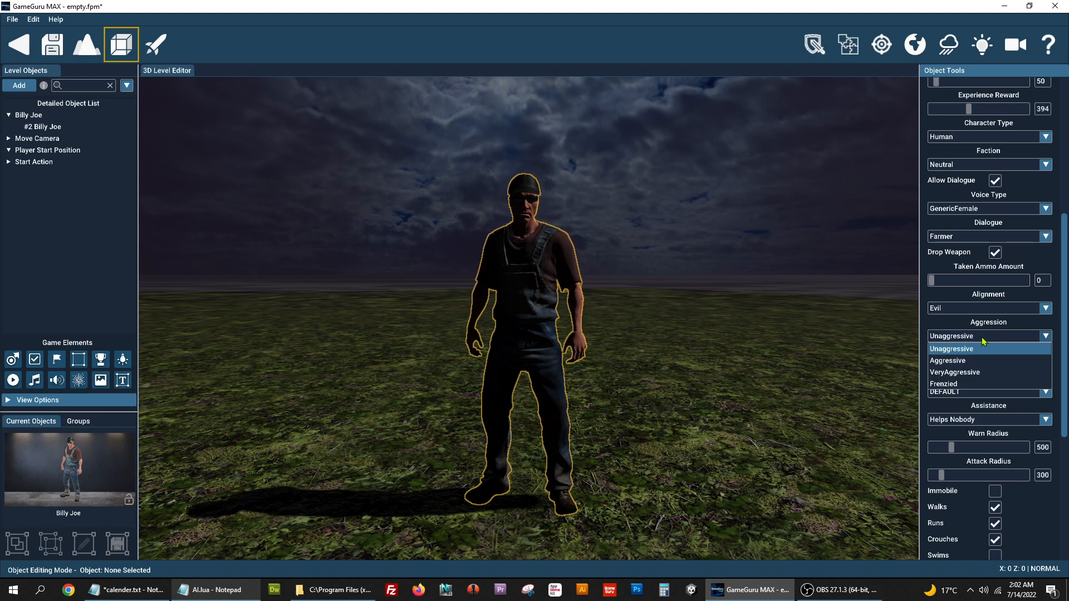
{"action": "left_click", "coordinate": [952, 349]}
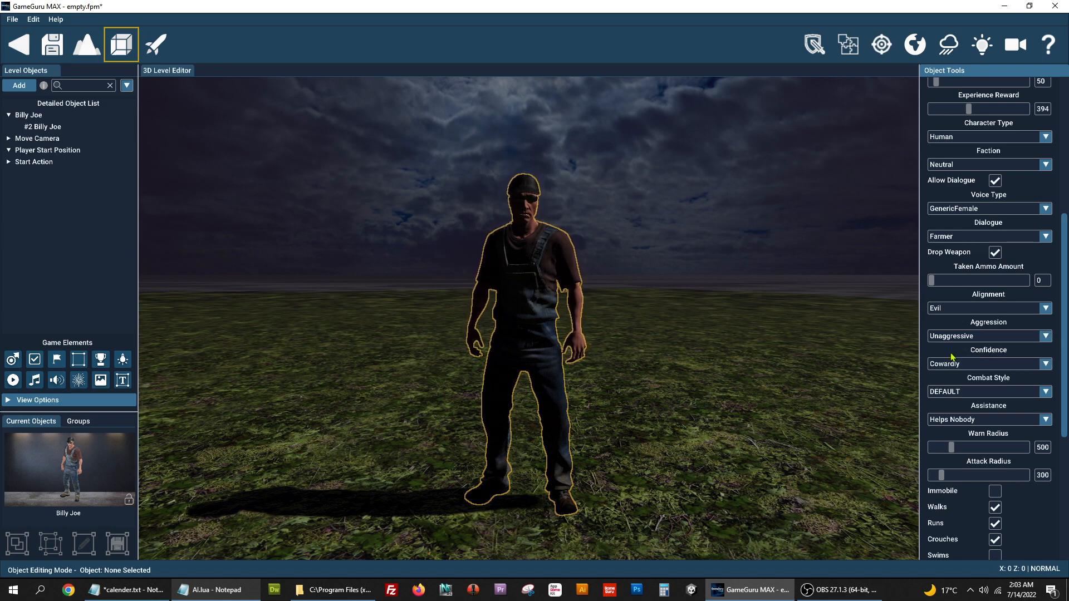
{"action": "left_click", "coordinate": [984, 364]}
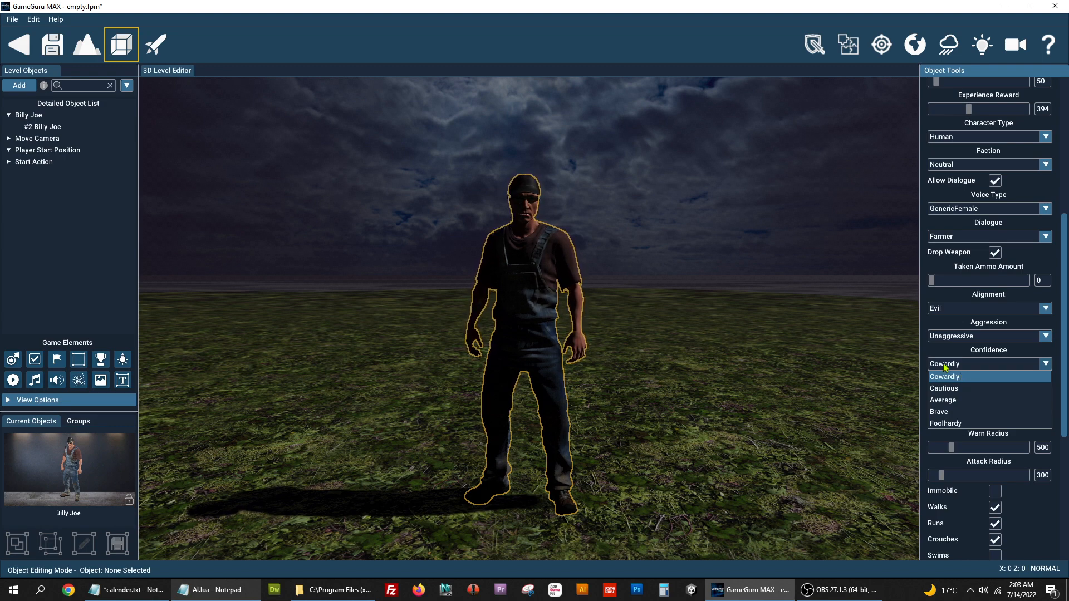
- Set Billy Joe's Confidence to Foolhardy and show the Faction choices
{"action": "left_click", "coordinate": [954, 424]}
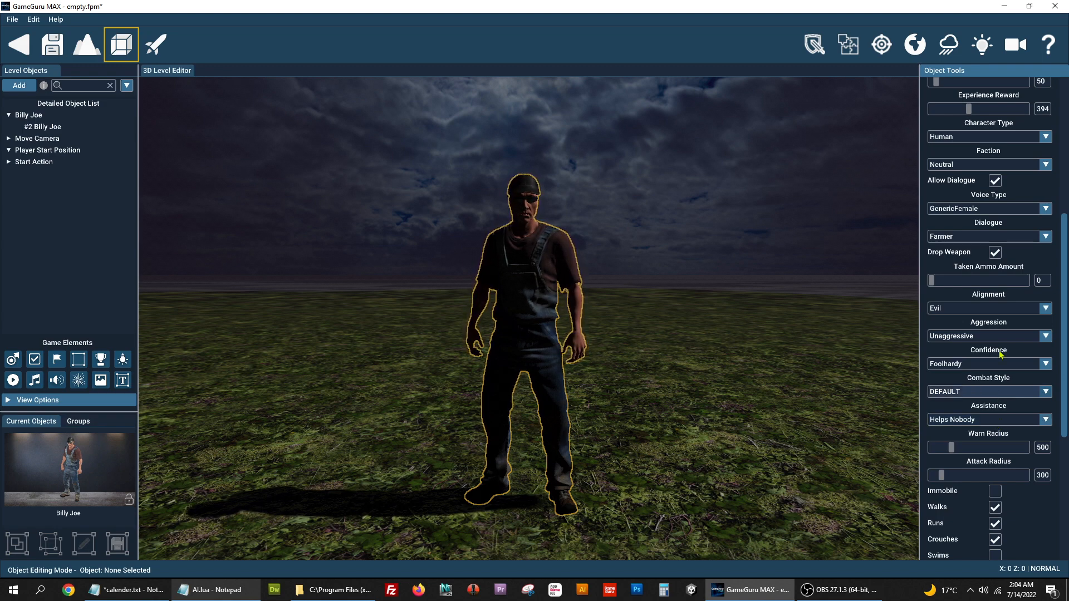
{"action": "left_click", "coordinate": [1045, 167]}
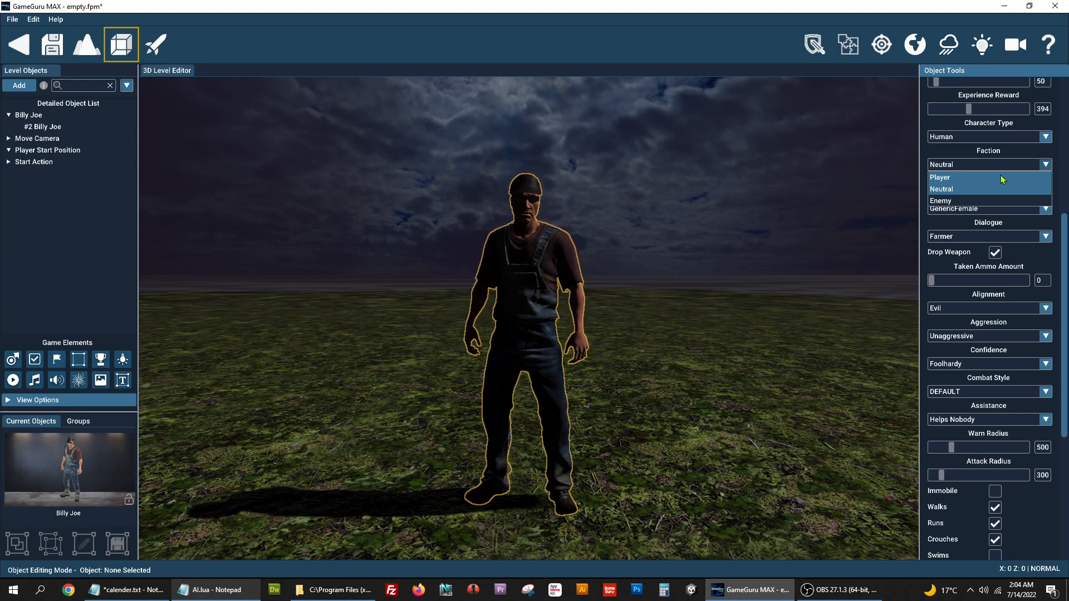
- Keep Faction at Neutral and reselect Helps Nobody for Assistance
{"action": "left_click", "coordinate": [990, 421]}
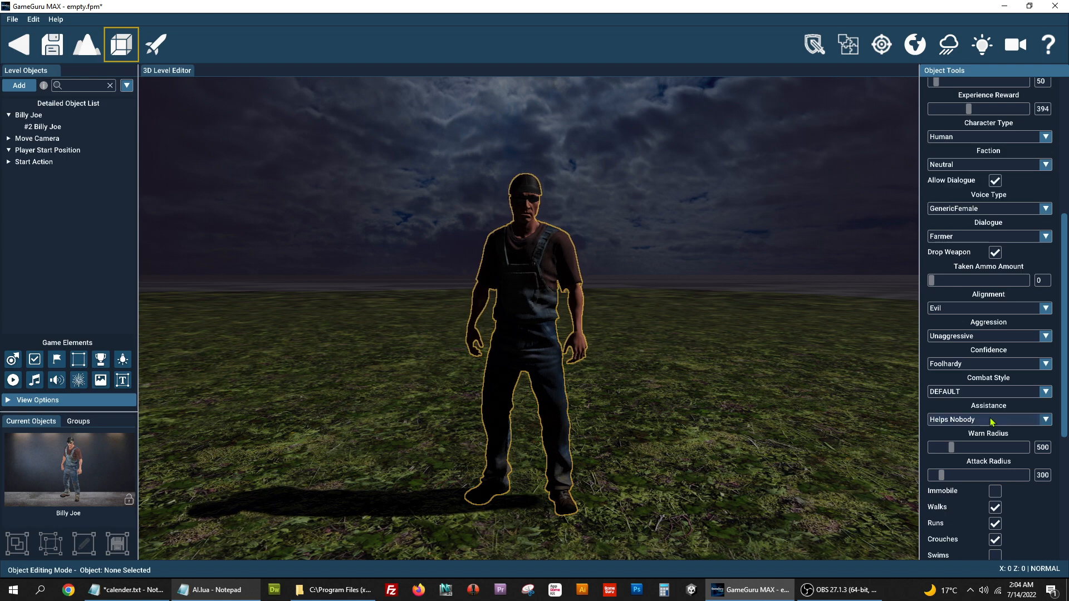
{"action": "left_click", "coordinate": [1045, 420]}
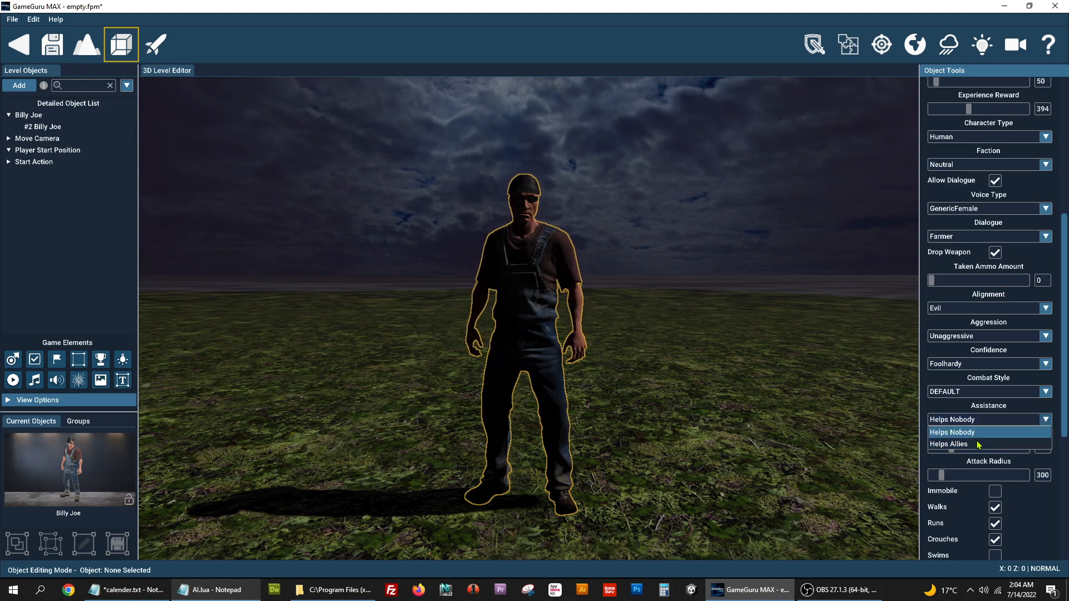
{"action": "left_click", "coordinate": [984, 411]}
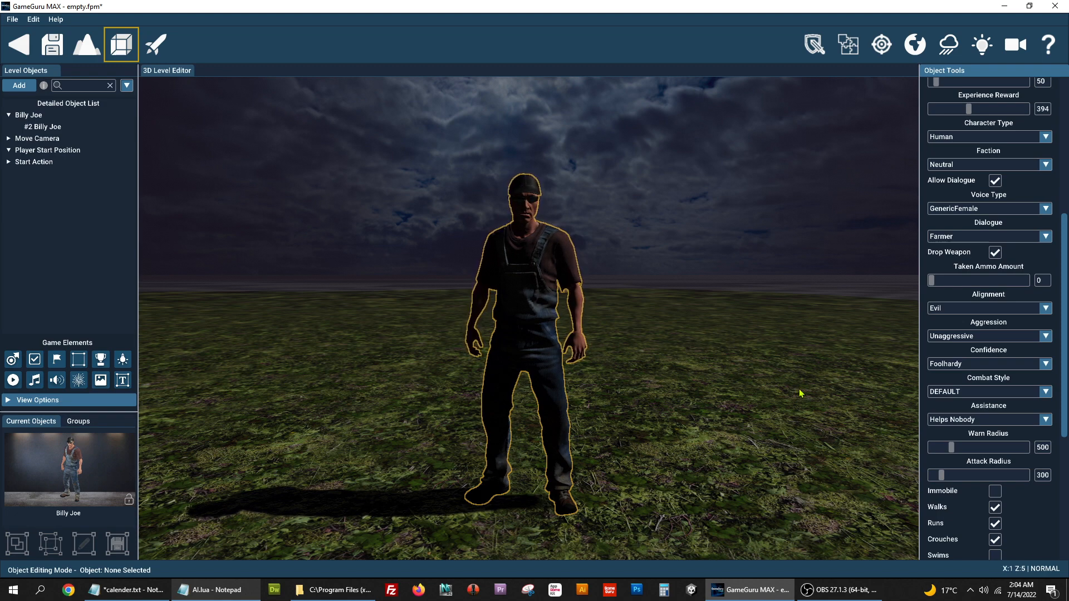
- Drag Billy Joe's Warn Radius slider down from 500 to 391
{"action": "scroll", "coordinate": [1006, 436], "scroll_direction": "down", "scroll_amount": 3}
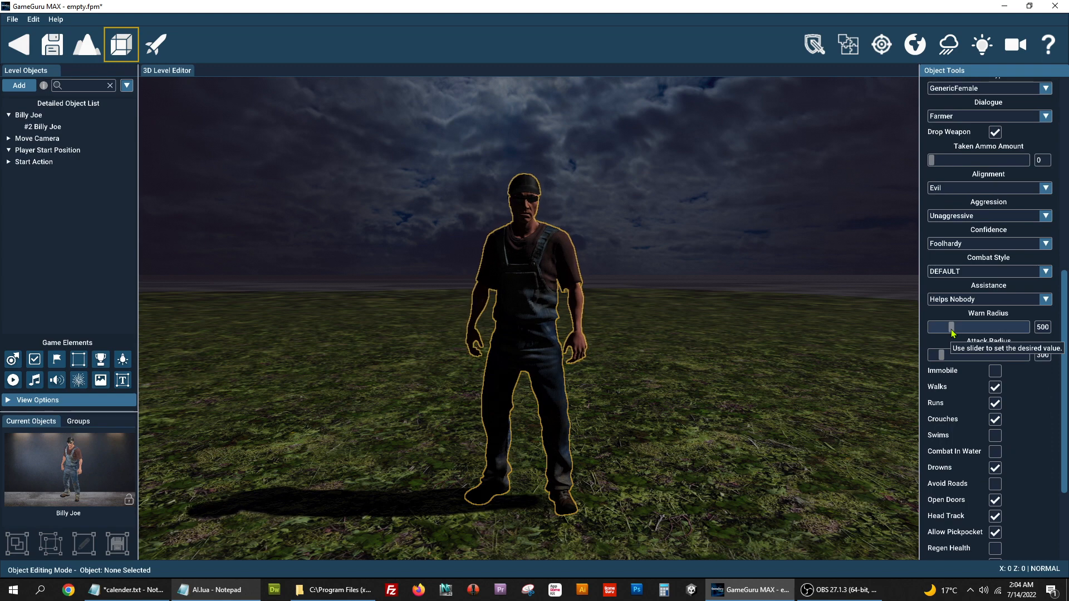
{"action": "mouse_move", "coordinate": [952, 332]}
{"action": "left_mouse_down"}
{"action": "mouse_move", "coordinate": [1004, 333]}
{"action": "mouse_move", "coordinate": [947, 336]}
{"action": "left_mouse_up"}
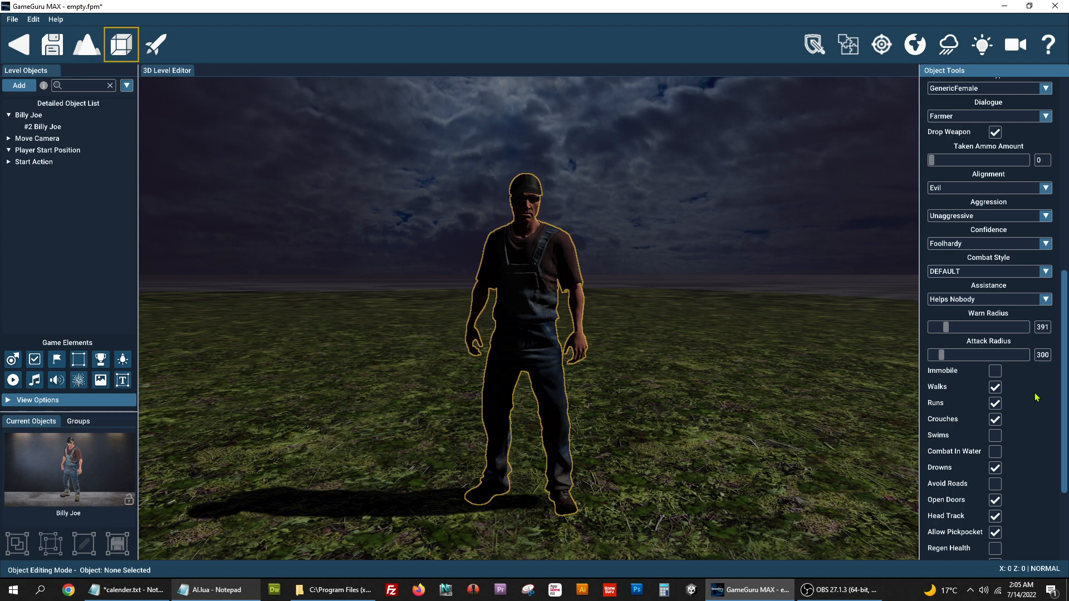
{"action": "scroll", "coordinate": [1036, 398], "scroll_direction": "down", "scroll_amount": 3}
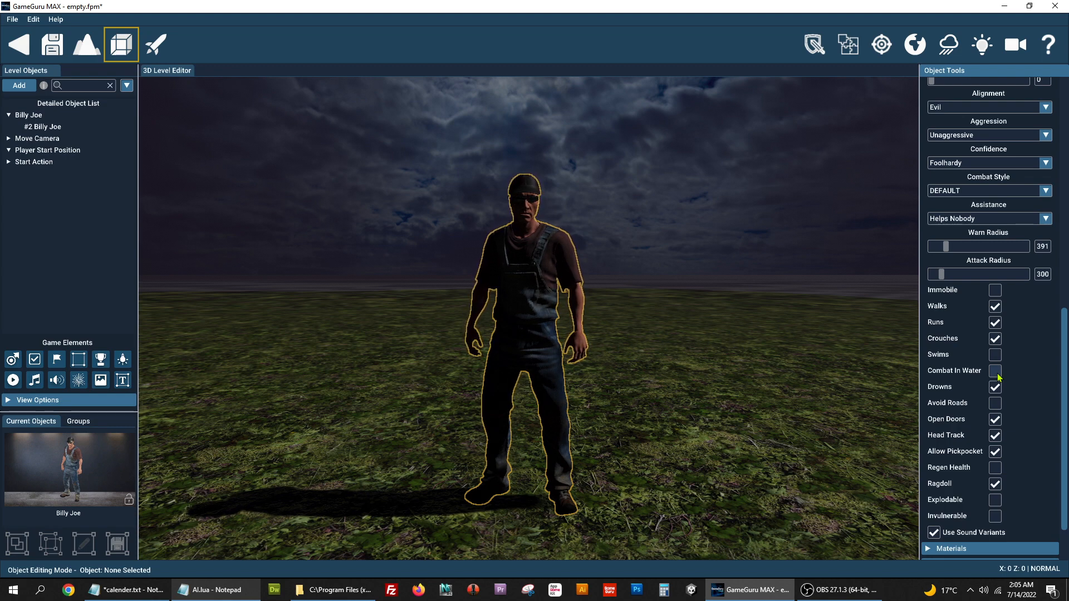
- Disable Walks, Crouches, Runs and Drowns; enable Swims and Combat In Water
{"action": "left_click", "coordinate": [995, 311]}
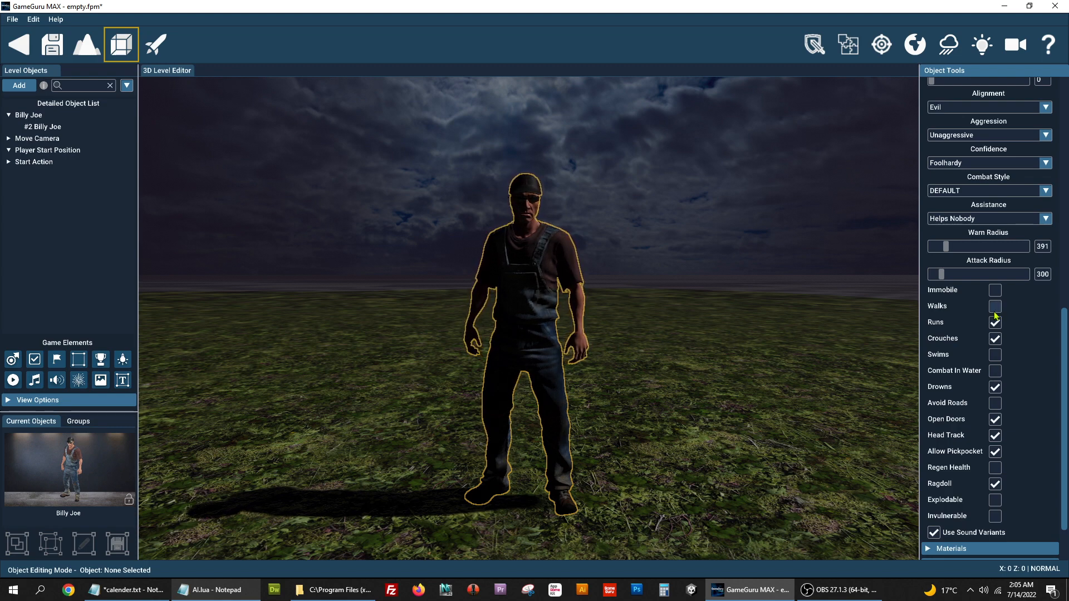
{"action": "left_click", "coordinate": [995, 339]}
{"action": "left_click", "coordinate": [994, 323]}
{"action": "left_click", "coordinate": [994, 355]}
{"action": "left_click", "coordinate": [995, 370]}
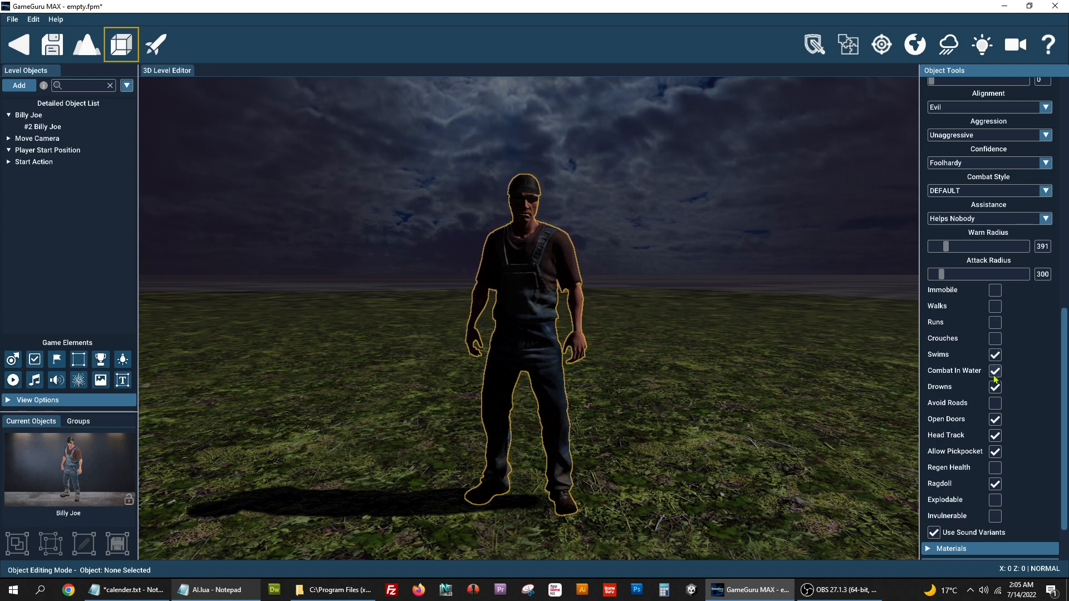
{"action": "left_click", "coordinate": [995, 387]}
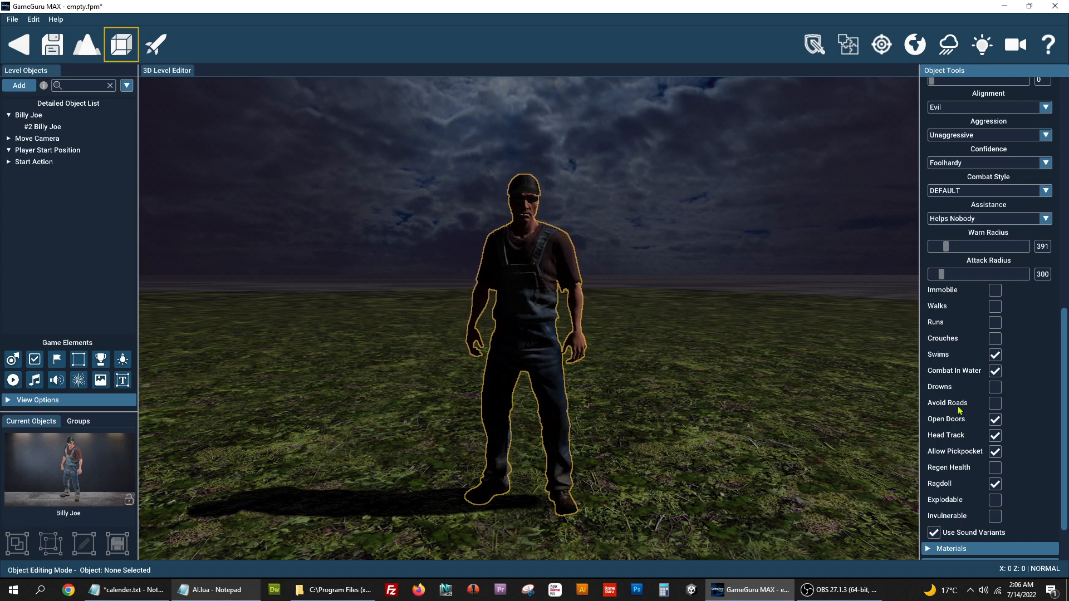
{"action": "scroll", "coordinate": [959, 410], "scroll_direction": "down", "scroll_amount": 2}
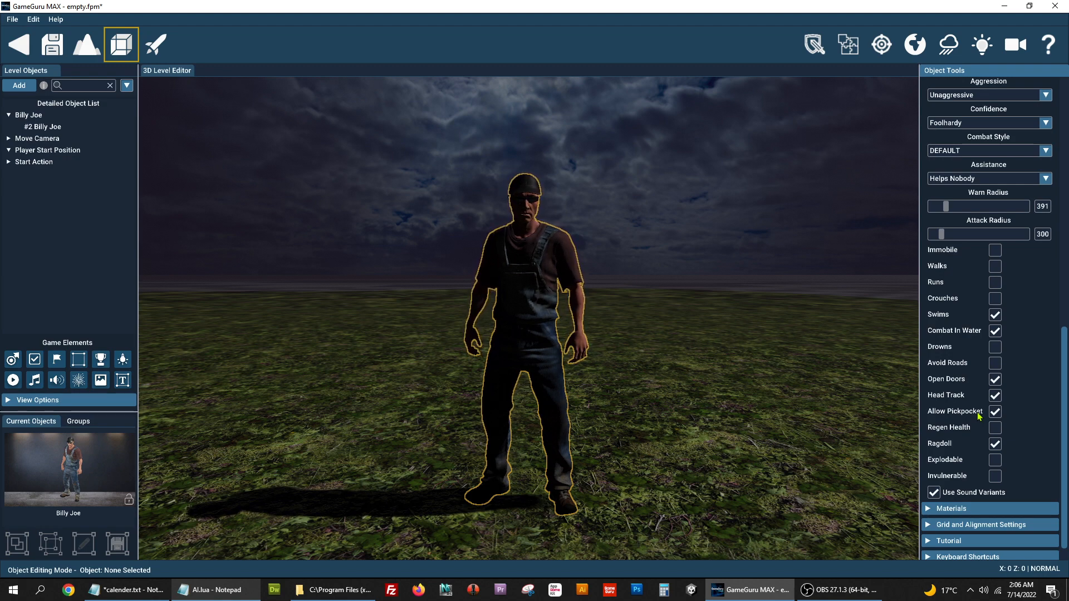
{"action": "scroll", "coordinate": [996, 414], "scroll_direction": "down", "scroll_amount": 1}
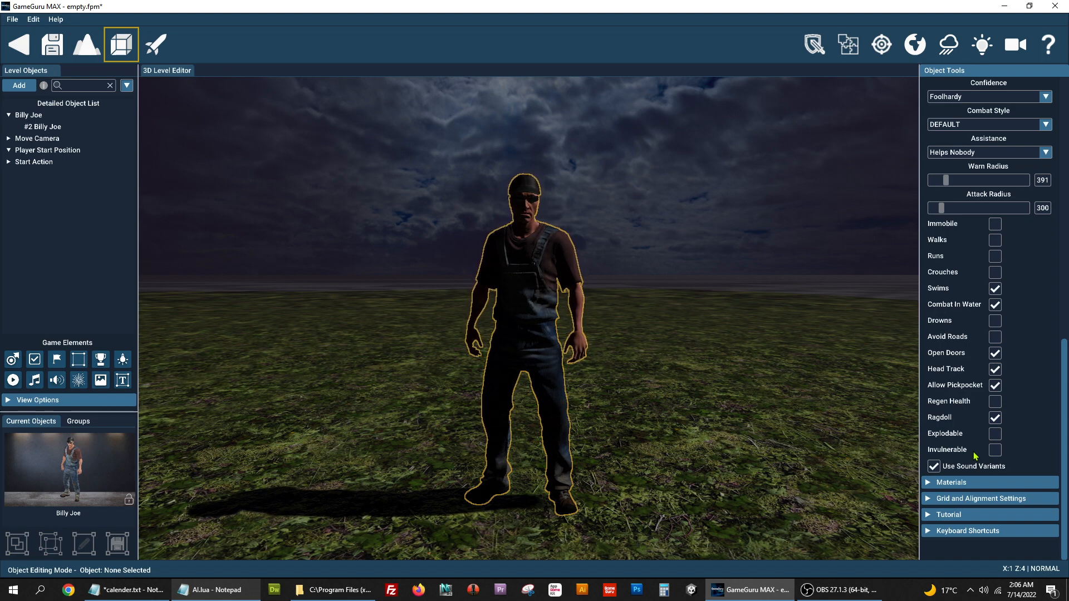
{"action": "scroll", "coordinate": [976, 452], "scroll_direction": "up", "scroll_amount": 10}
{"action": "scroll", "coordinate": [981, 450], "scroll_direction": "up", "scroll_amount": 4}
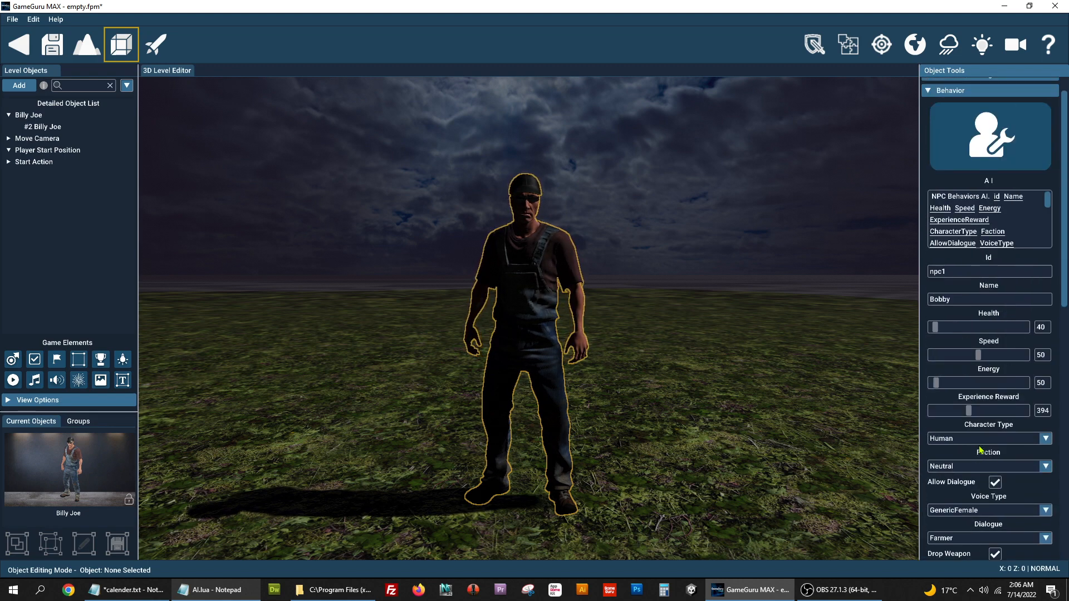
{"action": "scroll", "coordinate": [981, 450], "scroll_direction": "down", "scroll_amount": 12}
{"action": "scroll", "coordinate": [981, 449], "scroll_direction": "down", "scroll_amount": 5}
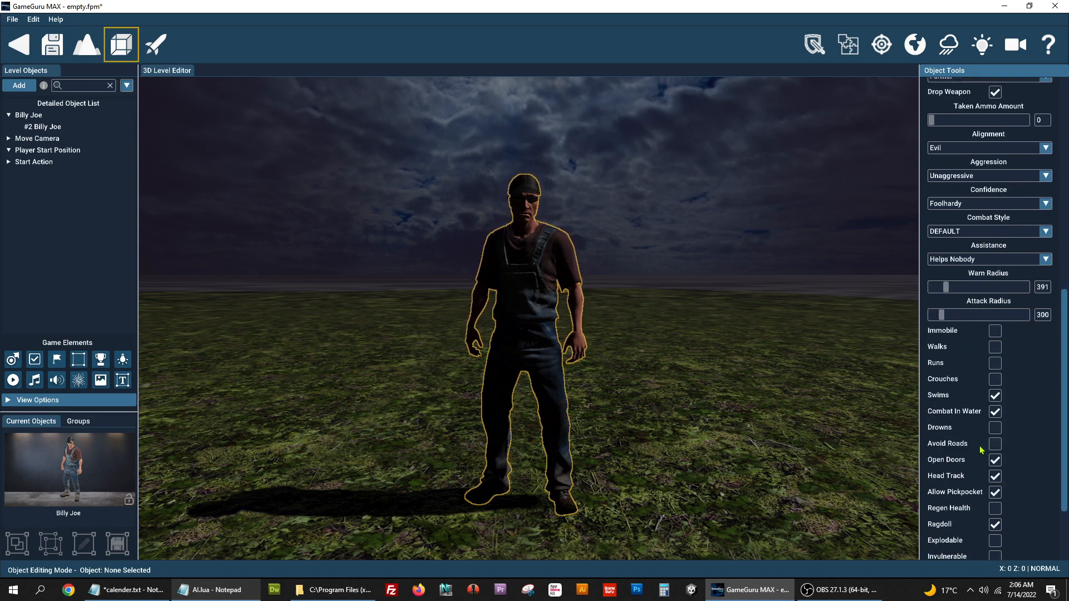
{"action": "scroll", "coordinate": [980, 449], "scroll_direction": "down", "scroll_amount": 3}
{"action": "scroll", "coordinate": [980, 449], "scroll_direction": "up", "scroll_amount": 9}
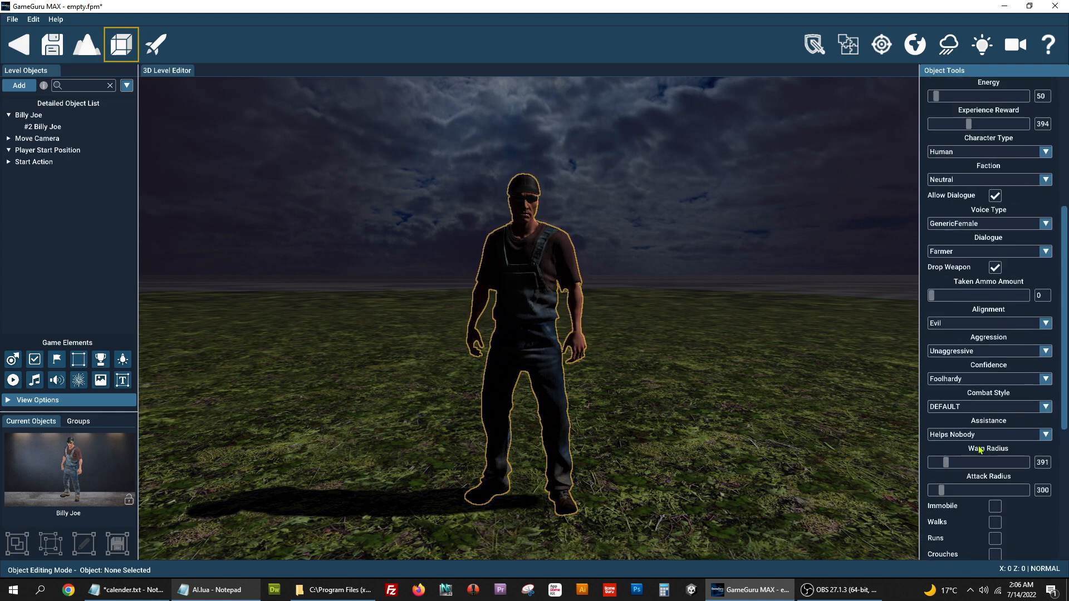
{"action": "scroll", "coordinate": [981, 449], "scroll_direction": "up", "scroll_amount": 3}
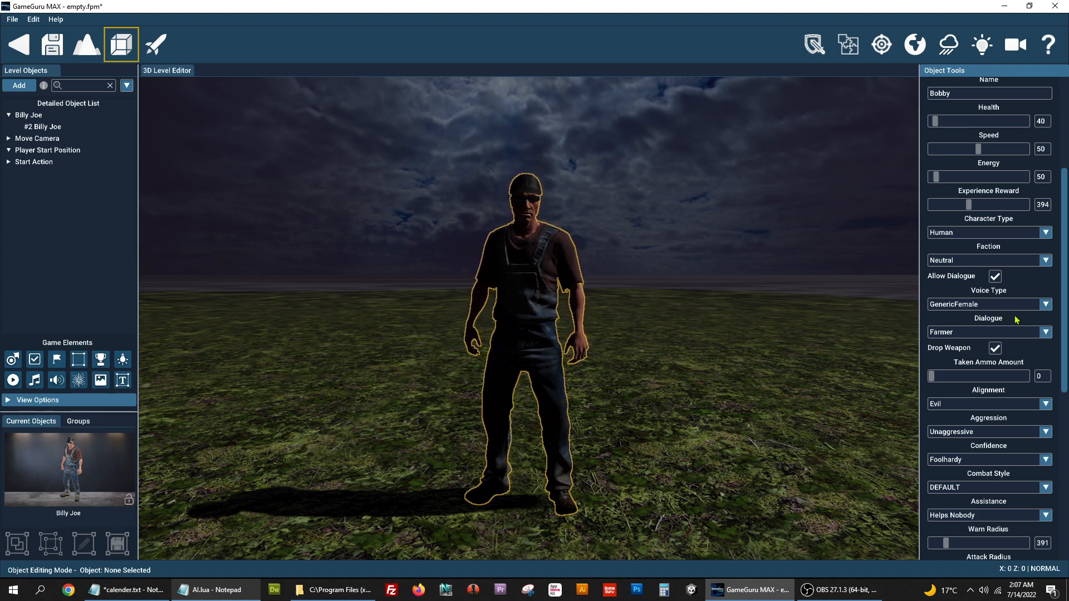
{"action": "scroll", "coordinate": [1015, 320], "scroll_direction": "up", "scroll_amount": 5}
{"action": "scroll", "coordinate": [1015, 320], "scroll_direction": "down", "scroll_amount": 5}
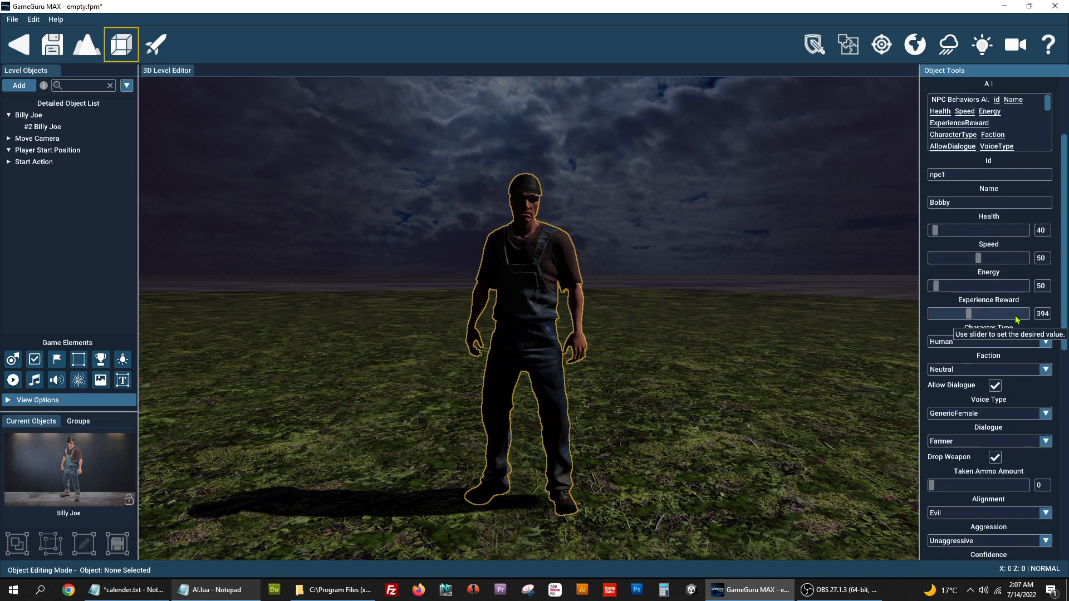
{"action": "scroll", "coordinate": [1016, 319], "scroll_direction": "down", "scroll_amount": 4}
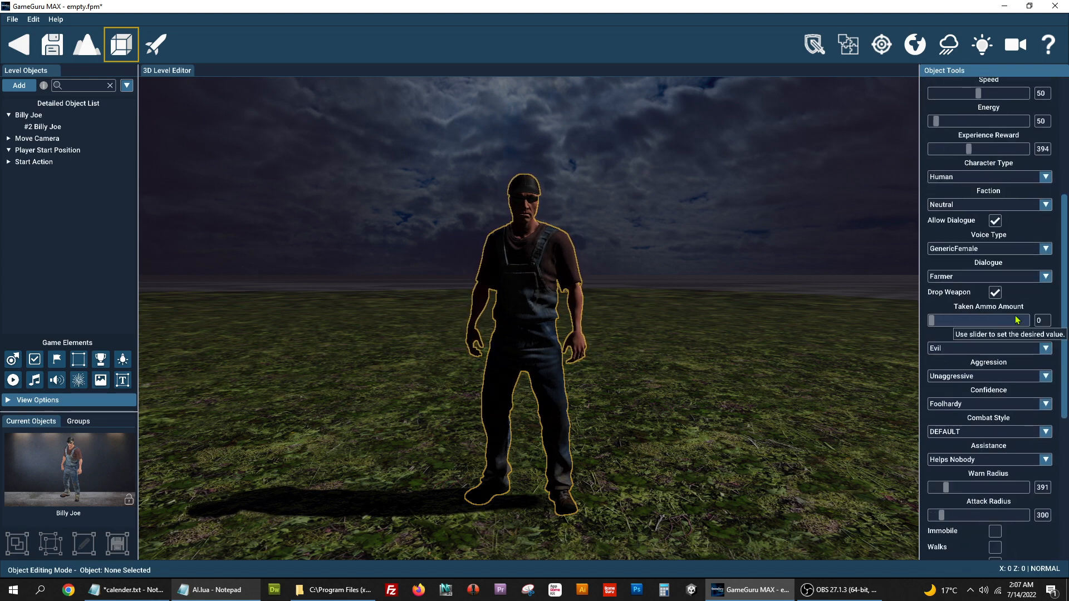
{"action": "scroll", "coordinate": [1014, 315], "scroll_direction": "down", "scroll_amount": 1}
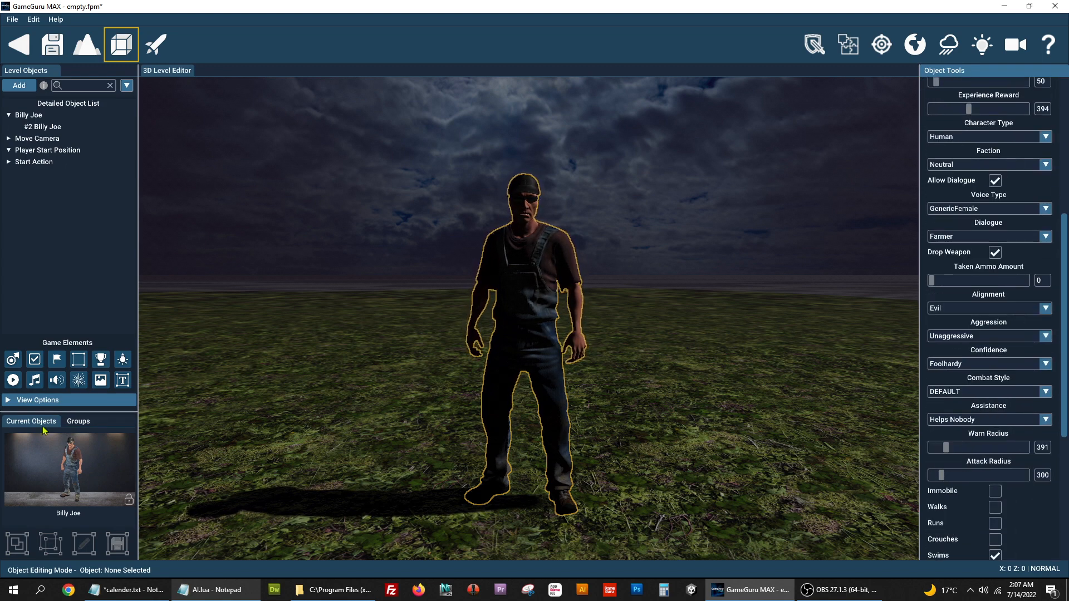